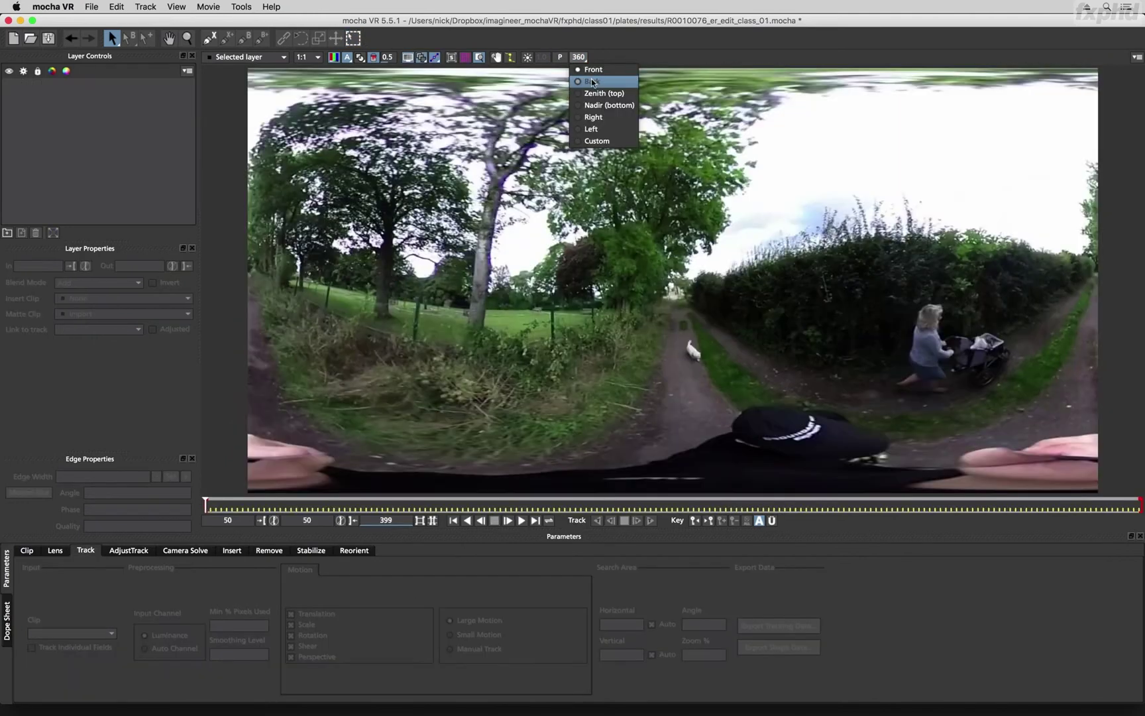
Step: Switch the 360 view to Back, launch the mocha UI for mocha VR1, and show the layer matte
click(594, 81)
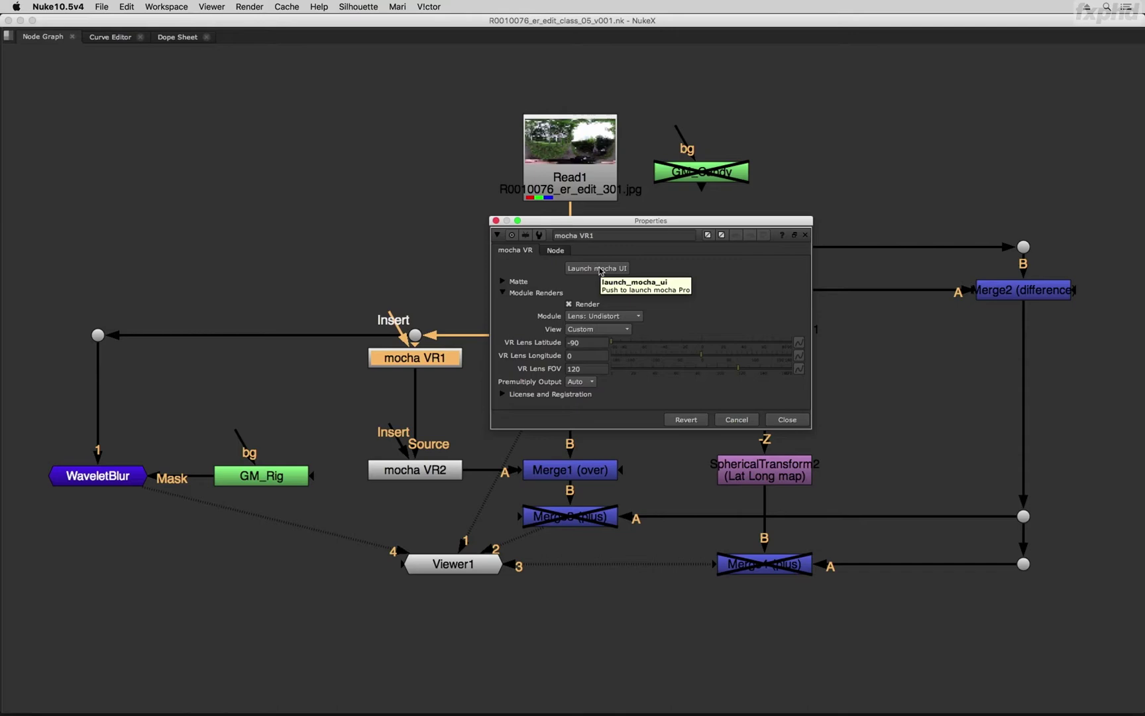
click(600, 269)
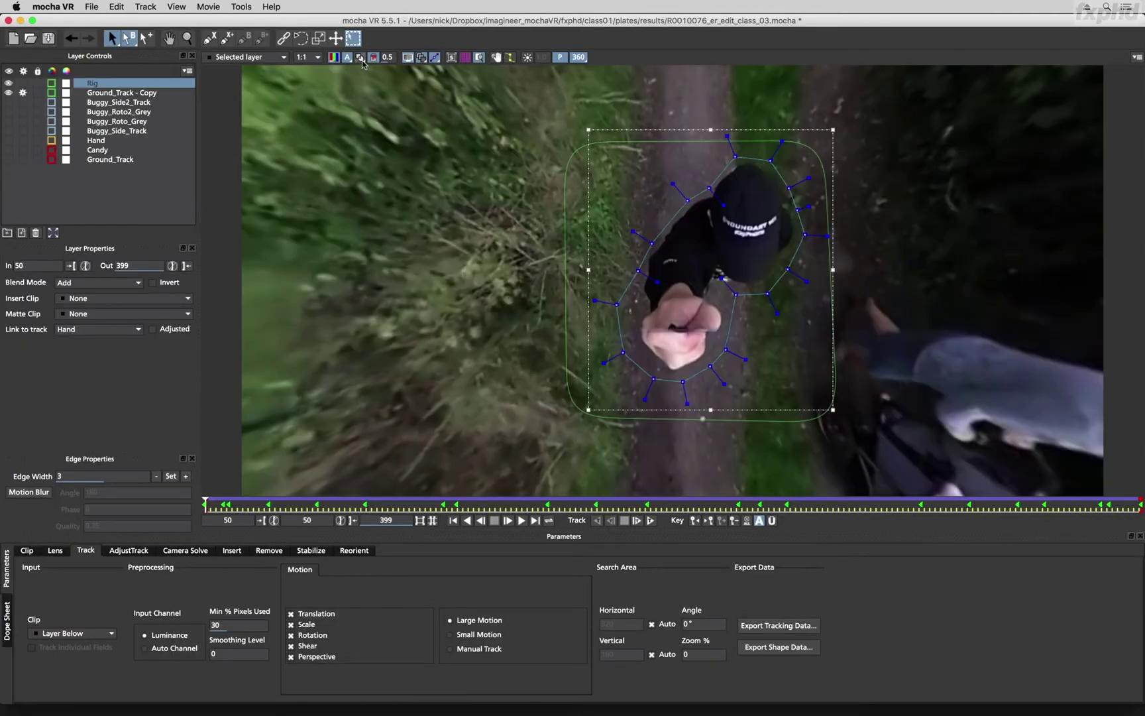
click(360, 57)
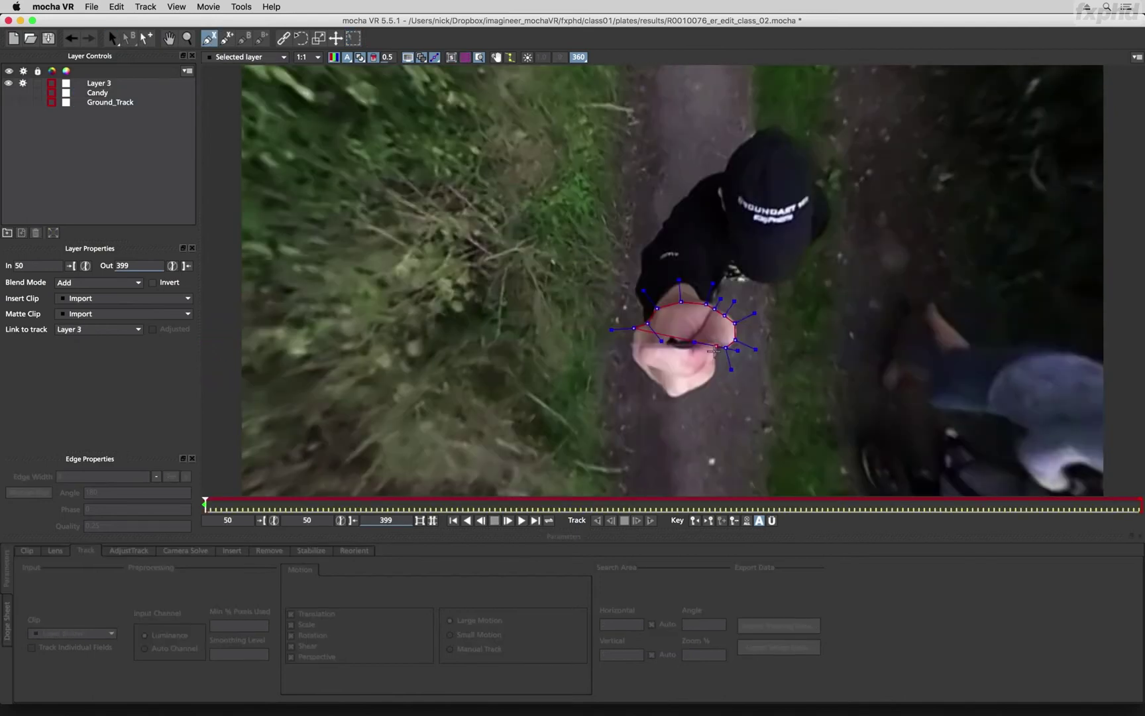
Step: Drag a vertex of the hand's roto spline downward
drag(711, 352, 710, 389)
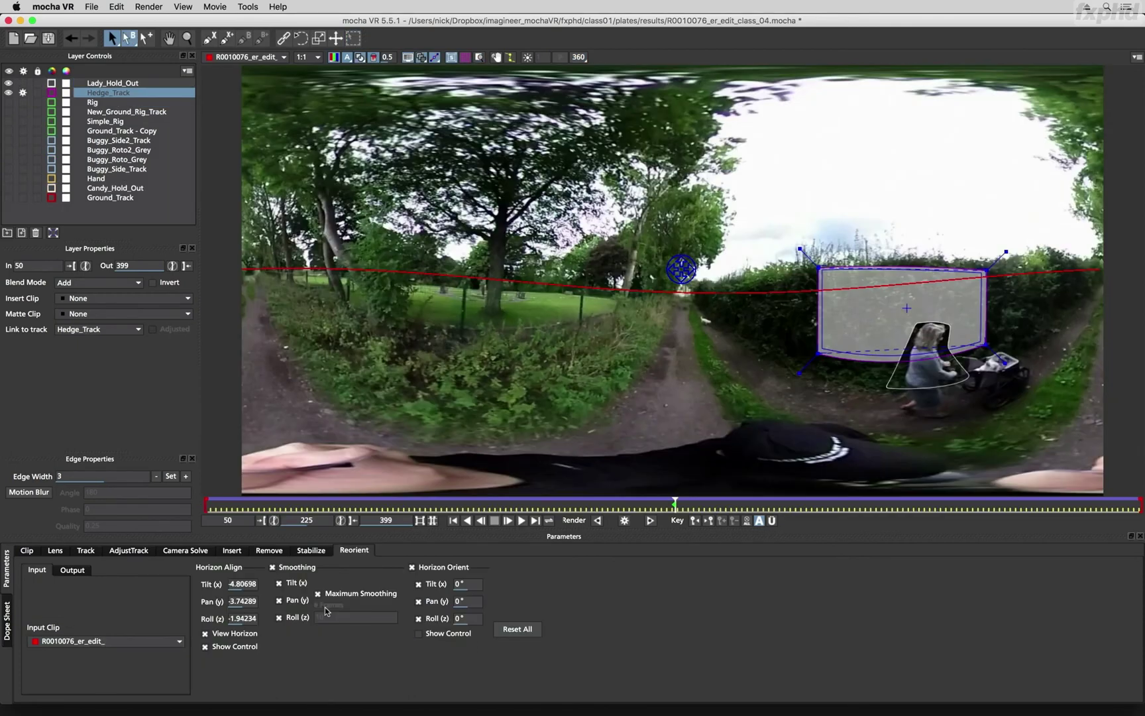
Step: Turn off Show Control and View Horizon in the Reorient tab
click(205, 647)
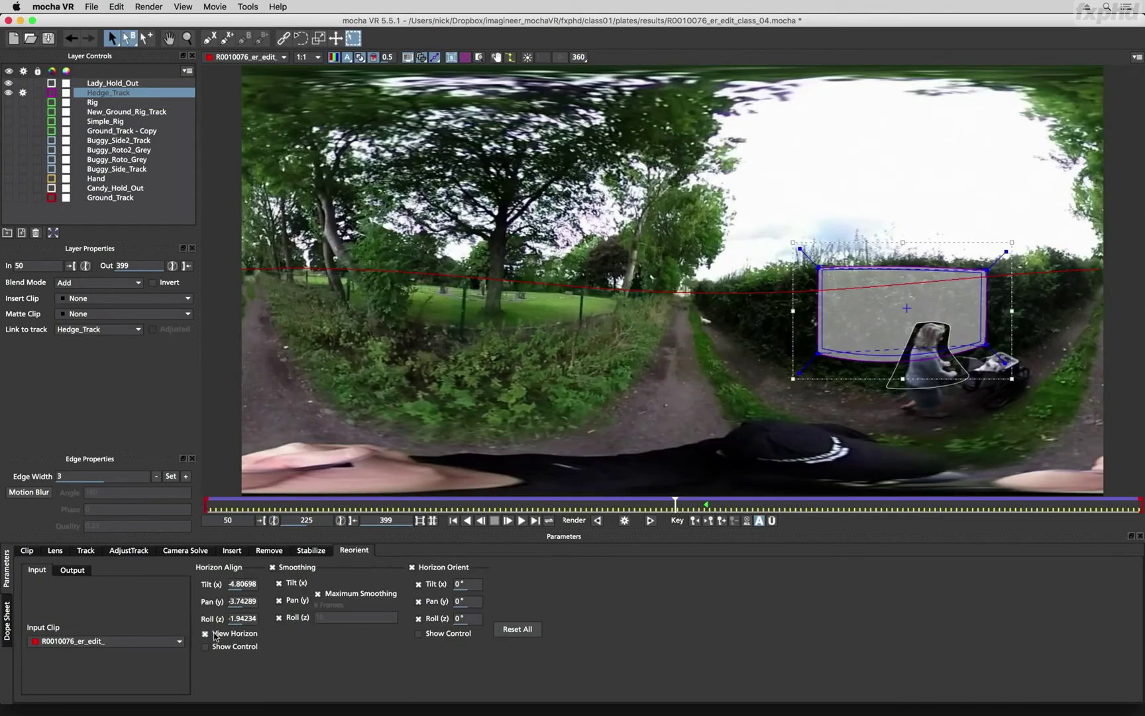
click(205, 634)
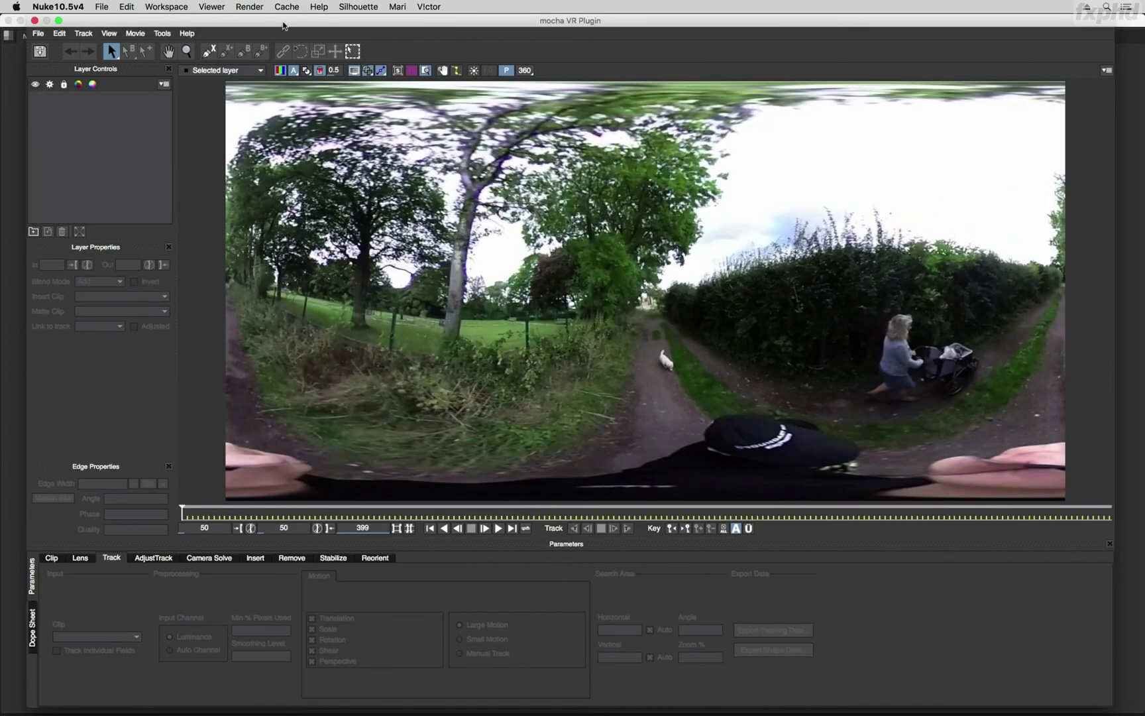
Step: Move the mocha VR Plugin window down to reveal Nuke's Node Graph
drag(501, 21, 505, 41)
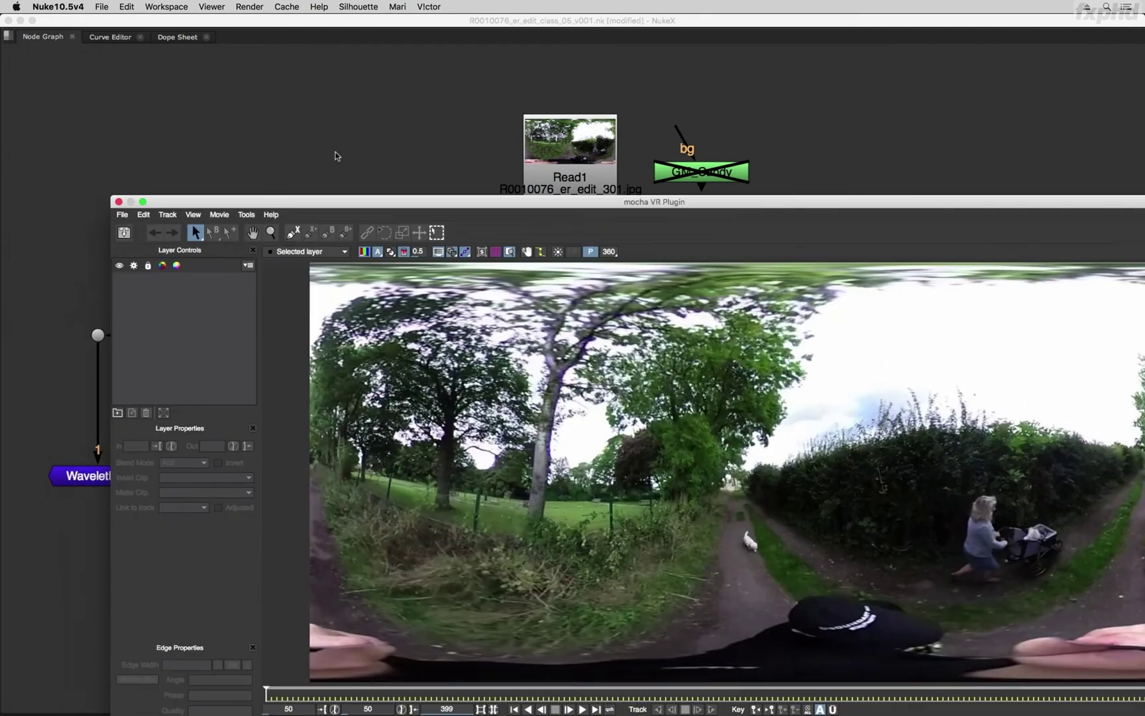